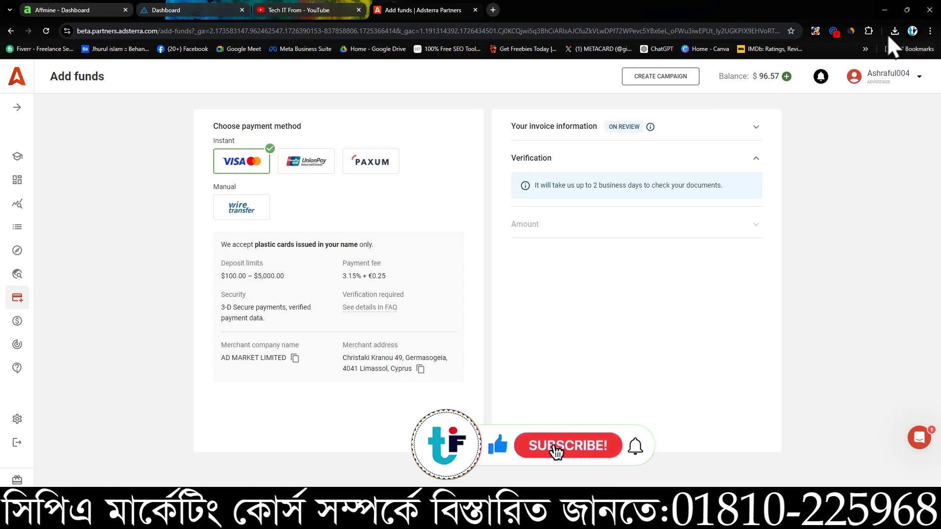
# - Switch to another browser profile and search Google for "adestra"
pyautogui.click(912, 30)
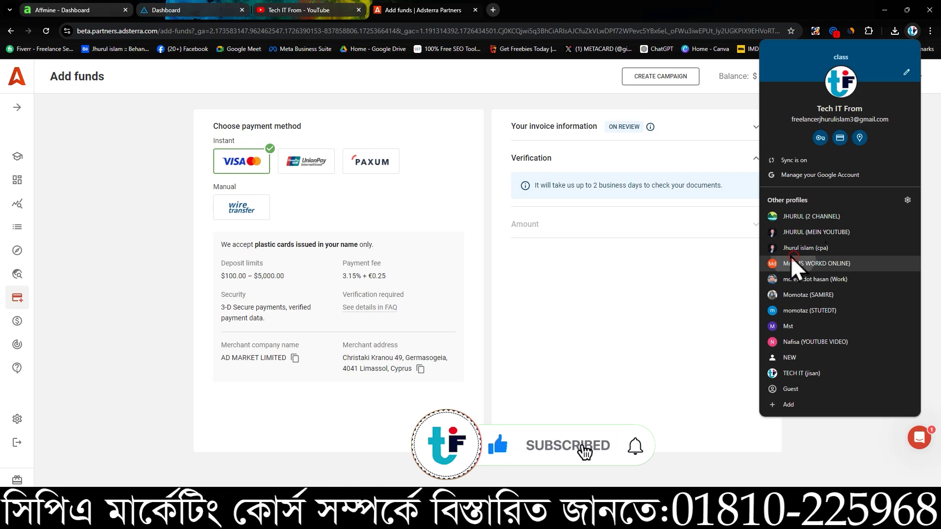
pyautogui.click(795, 265)
pyautogui.click(242, 32)
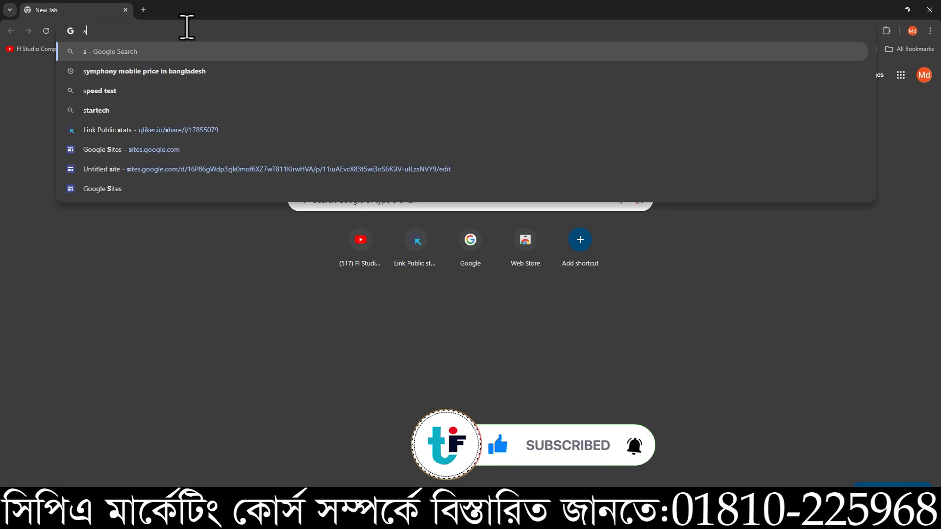
pyautogui.press('Escape')
pyautogui.write('as')
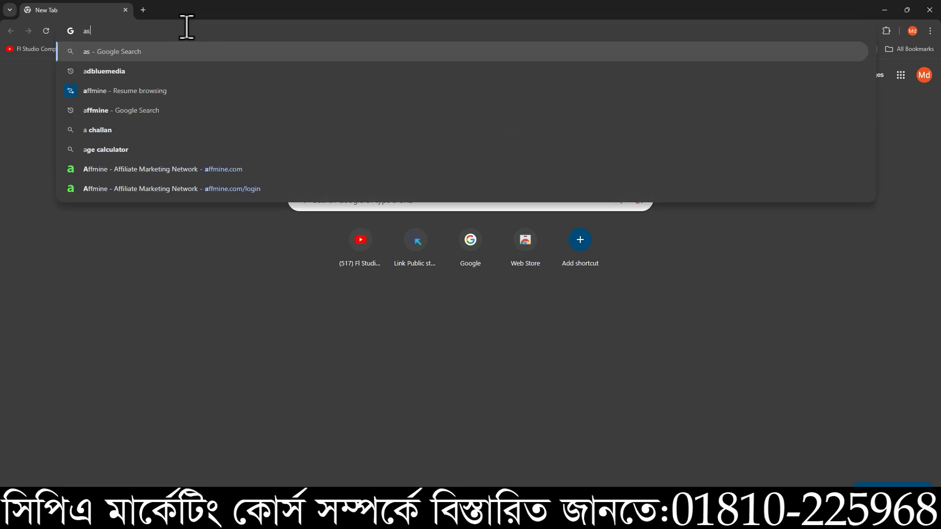
pyautogui.press('BackSpace')
pyautogui.write('d')
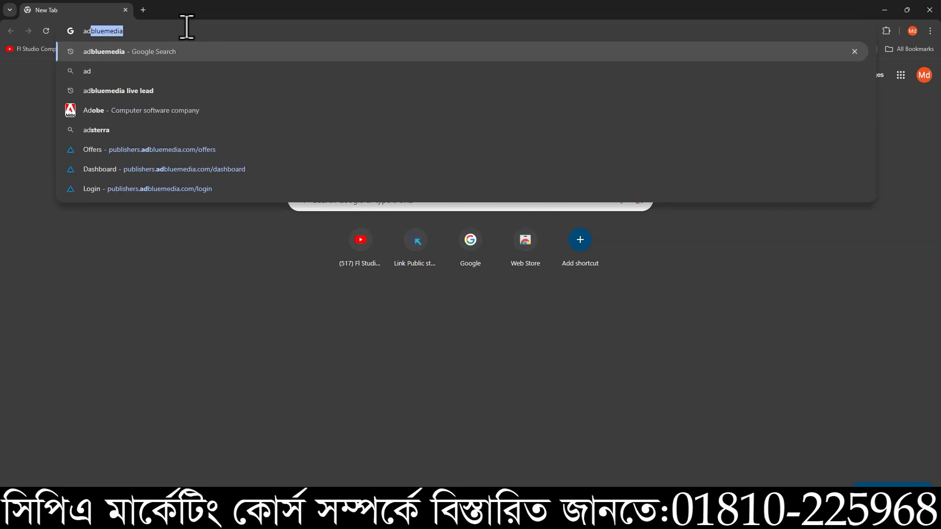
pyautogui.write('e')
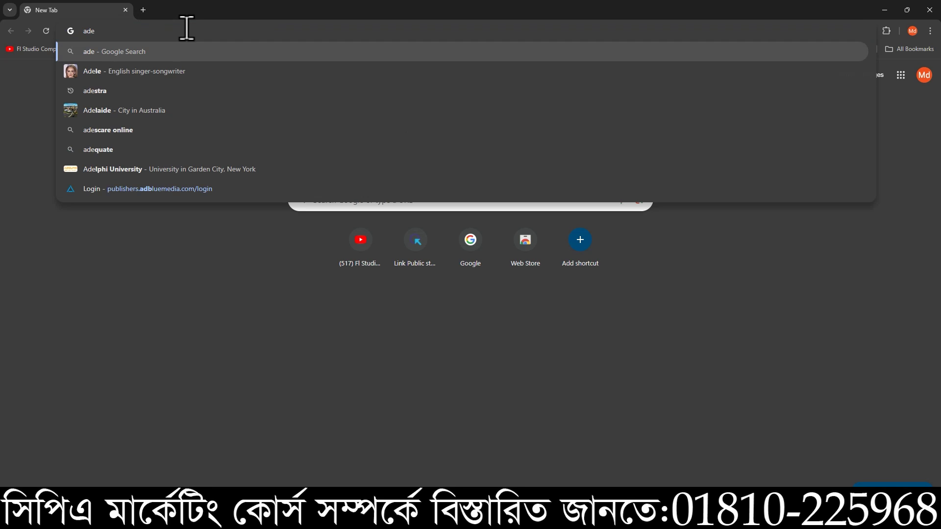
pyautogui.click(193, 92)
# - Open the sponsored Adsterra advertising network result from the search results
pyautogui.click(259, 167)
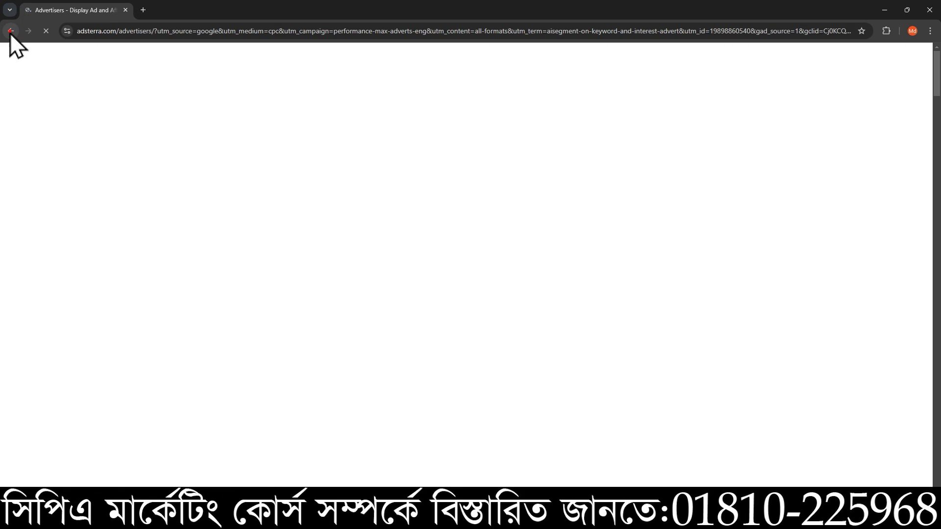
pyautogui.click(11, 31)
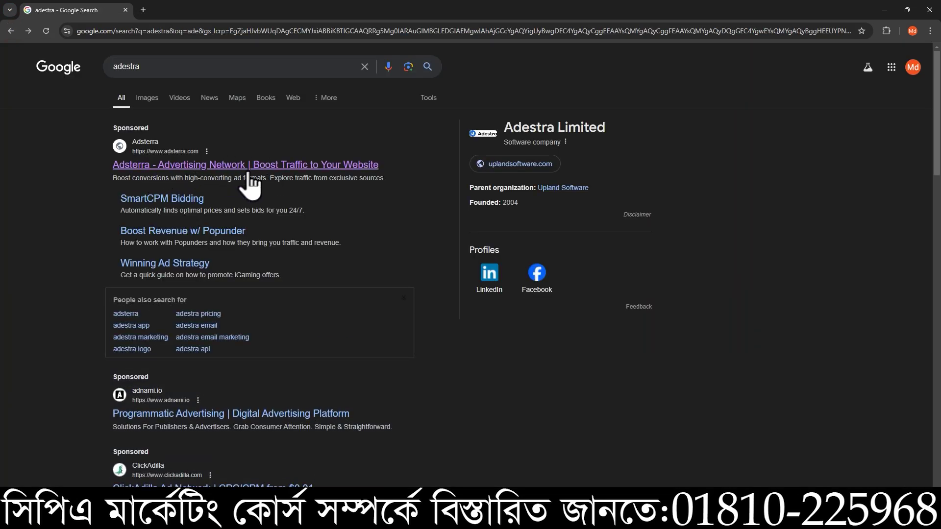
pyautogui.click(336, 166)
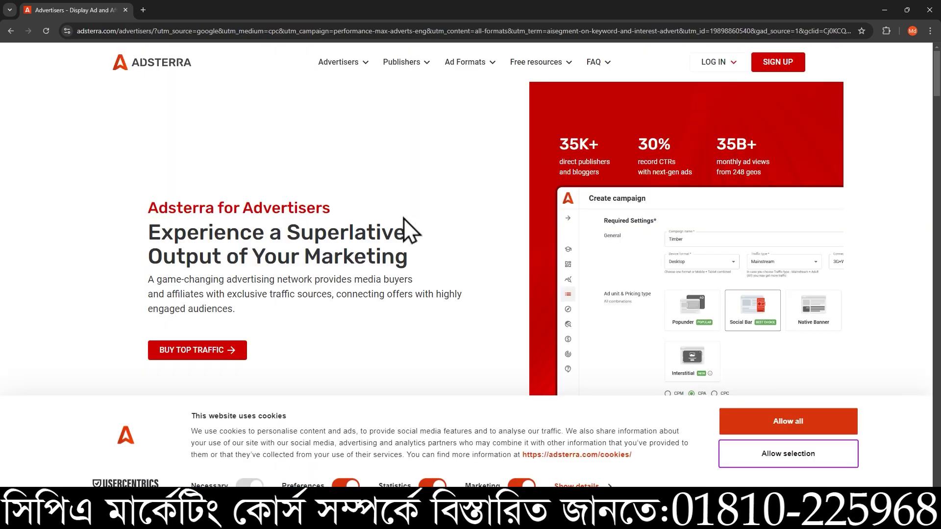
# - Examine the Adsterra log-in options for advertisers and publishers, and put that browser window away
pyautogui.moveTo(732, 71)
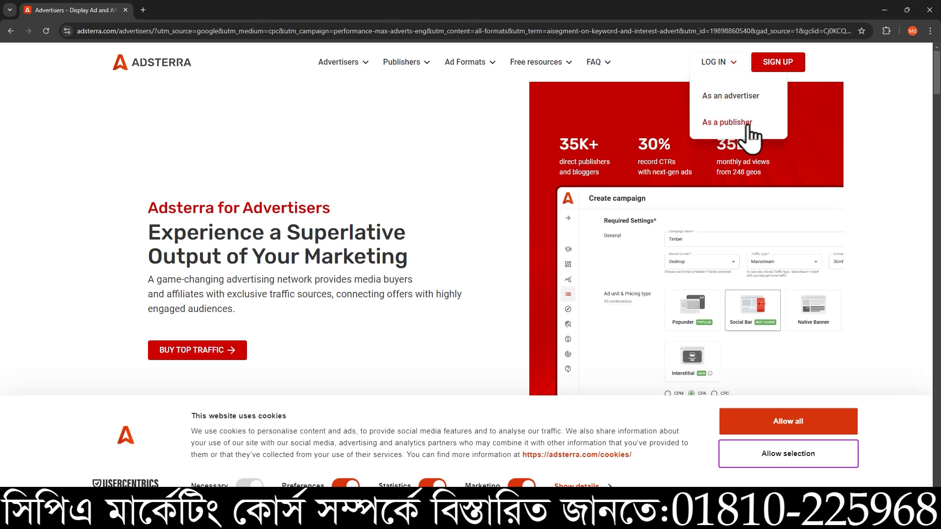
pyautogui.moveTo(698, 95); pyautogui.dragTo(763, 115)
pyautogui.moveTo(703, 122); pyautogui.dragTo(739, 122)
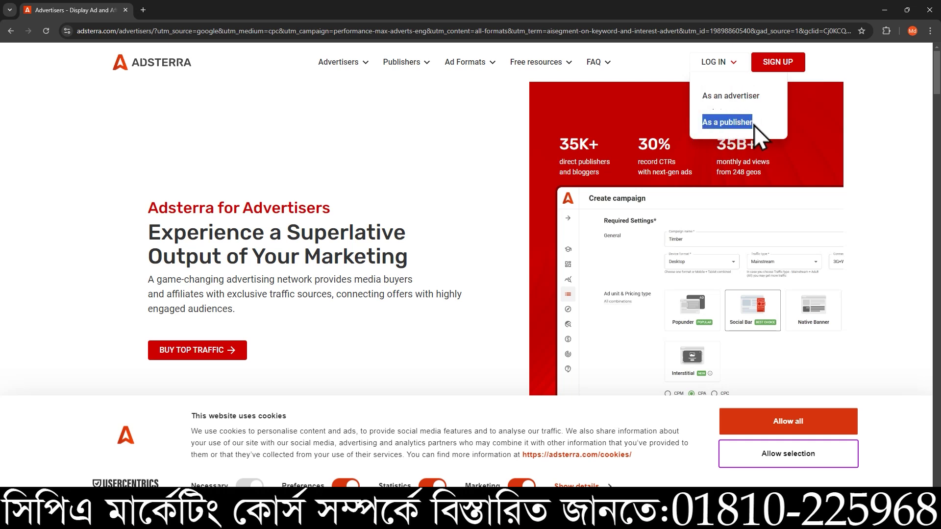
pyautogui.click(699, 101)
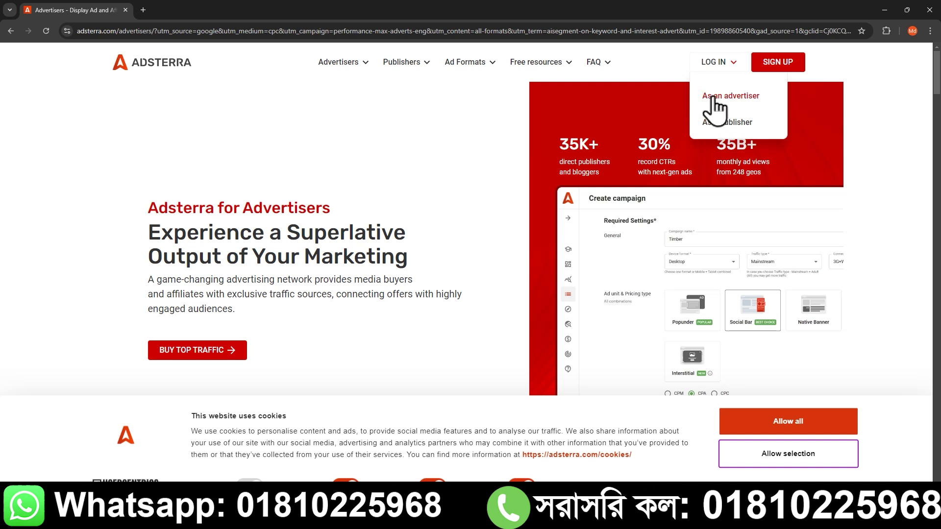
pyautogui.click(880, 8)
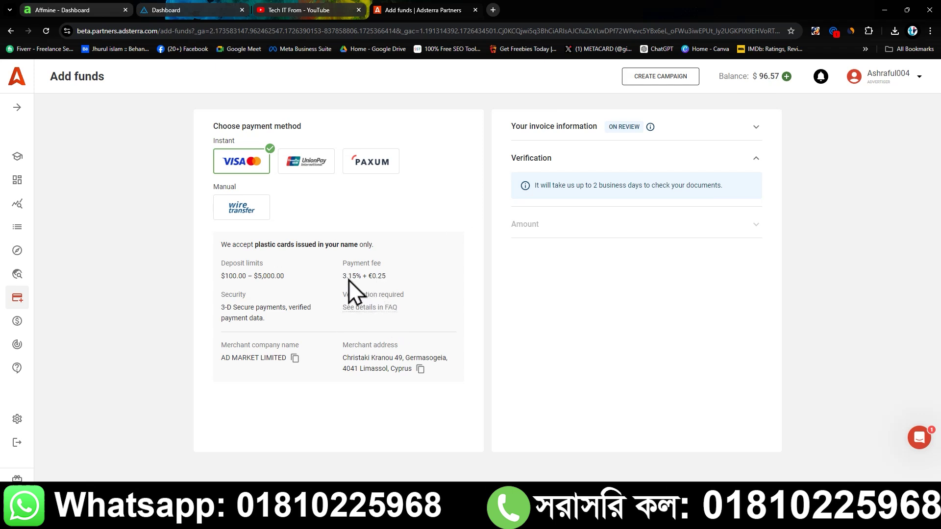
# - Examine the deposit limits and payment fee for card payments on the Add funds page
pyautogui.moveTo(348, 278); pyautogui.dragTo(362, 276)
pyautogui.moveTo(245, 279); pyautogui.dragTo(225, 276)
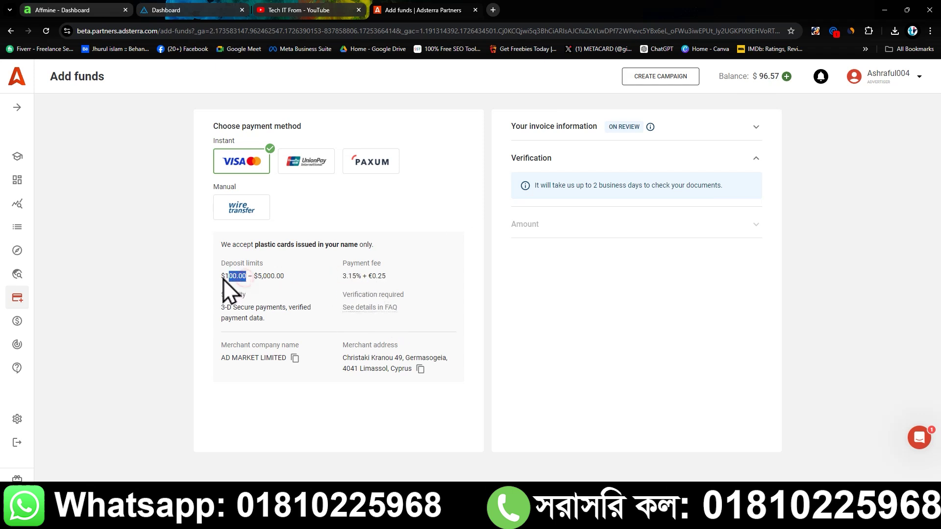
pyautogui.click(297, 280)
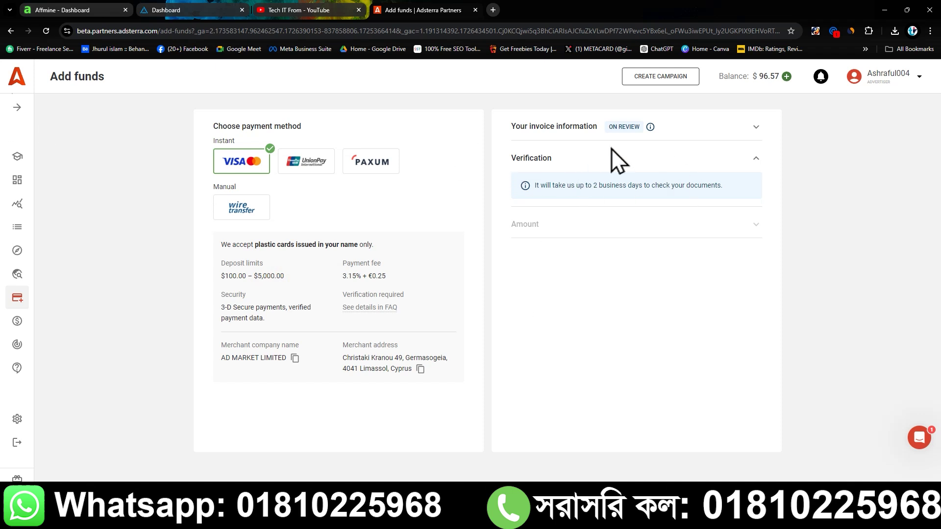
# - Go through the open affiliate network dashboards and review the Affmine performance dashboard
pyautogui.click(98, 10)
pyautogui.click(179, 15)
pyautogui.click(105, 12)
pyautogui.click(209, 18)
pyautogui.click(86, 8)
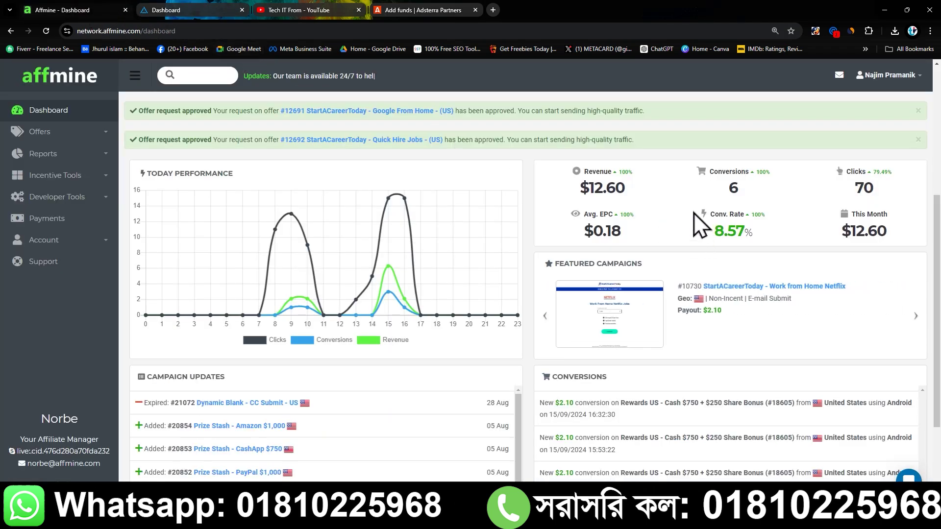
# - Return to Adsterra's Add funds page and examine the verification notice and the expanded invoice information
pyautogui.click(398, 10)
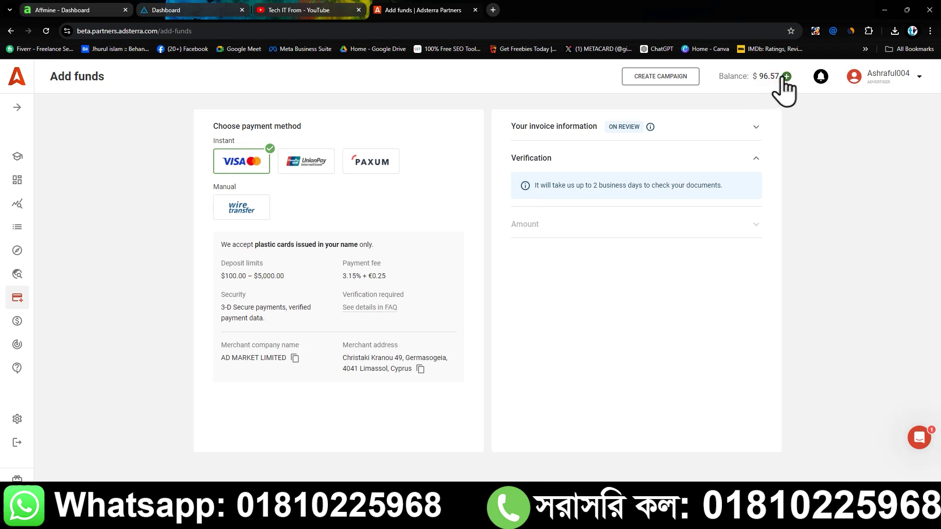
pyautogui.click(746, 162)
pyautogui.click(732, 280)
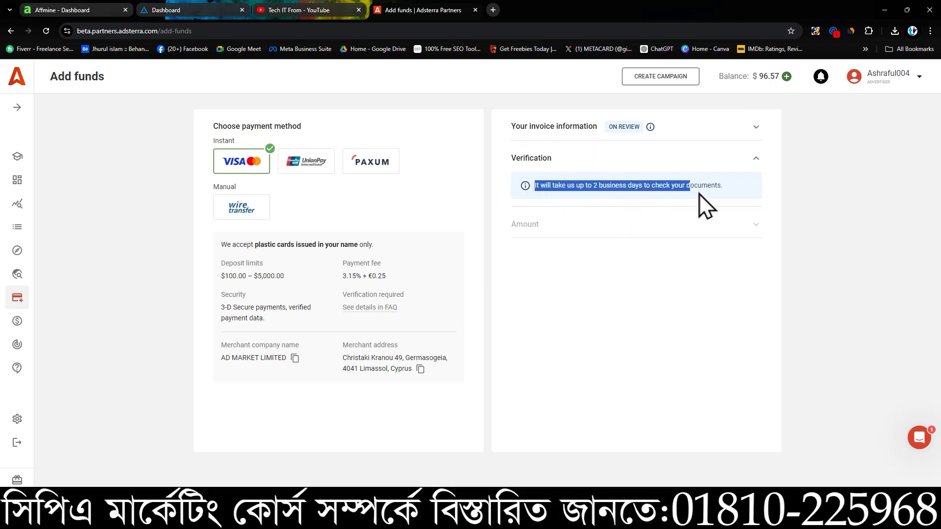
pyautogui.moveTo(731, 193); pyautogui.dragTo(554, 191)
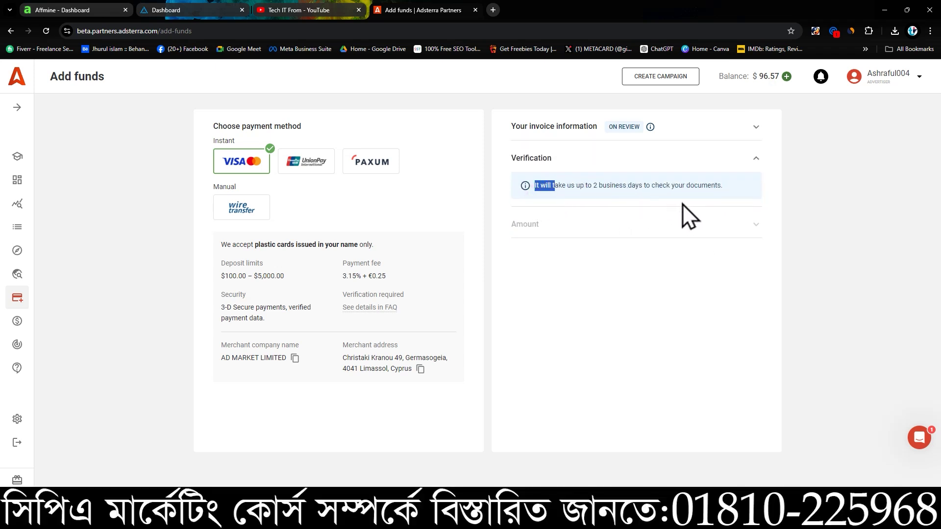
pyautogui.click(611, 130)
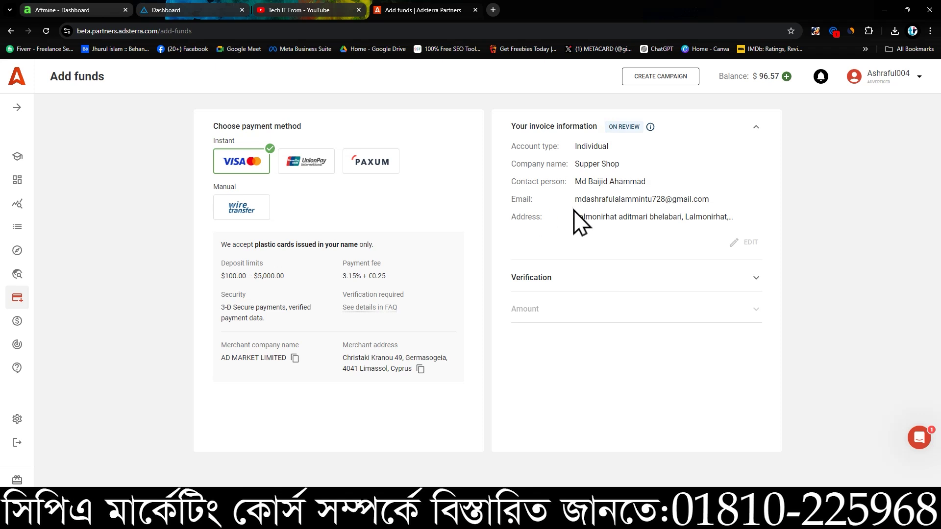
# - Look through the advertiser dashboard, the My campaigns list and the How to get started guide
pyautogui.click(17, 181)
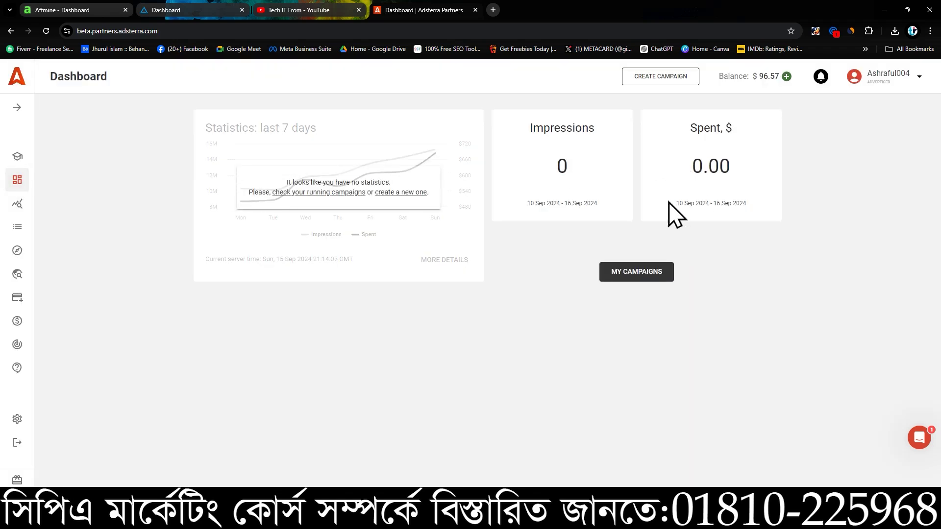
pyautogui.click(615, 277)
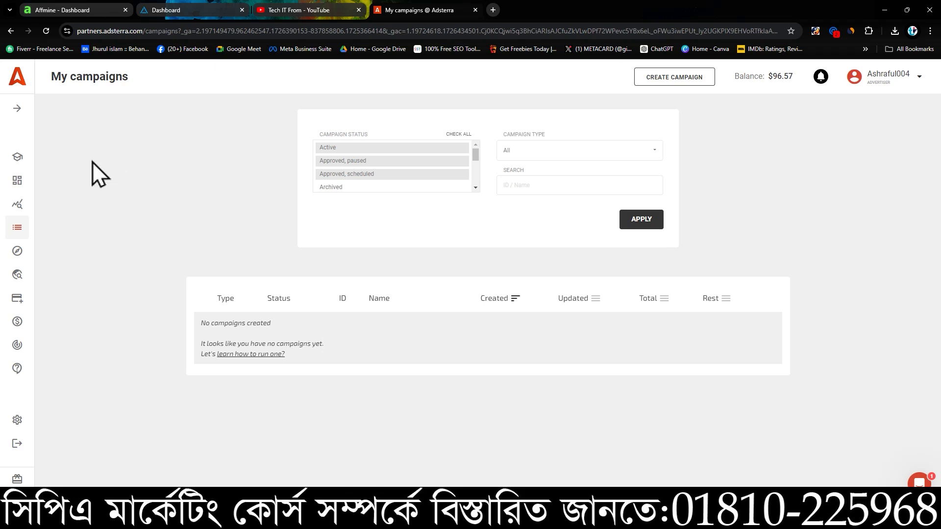
pyautogui.click(17, 108)
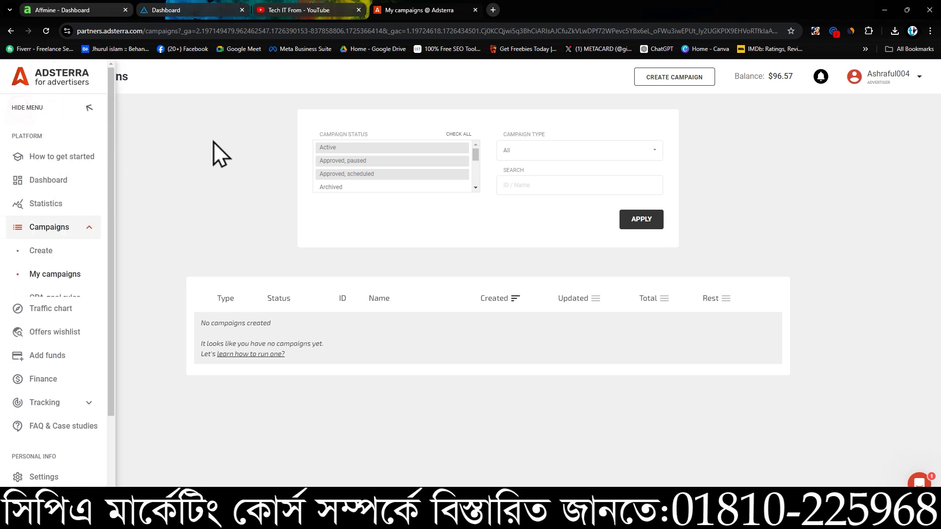
pyautogui.click(29, 157)
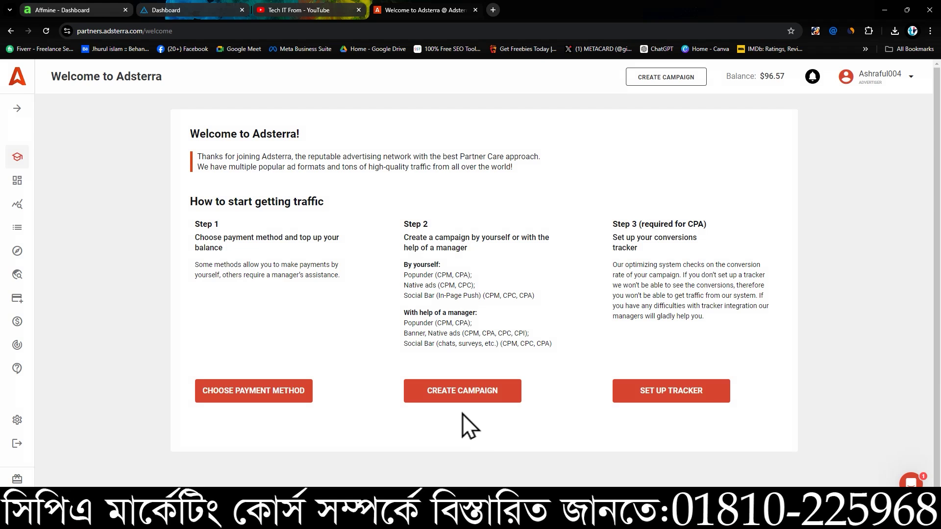
# - Start creating a new campaign and look over its required settings
pyautogui.click(454, 399)
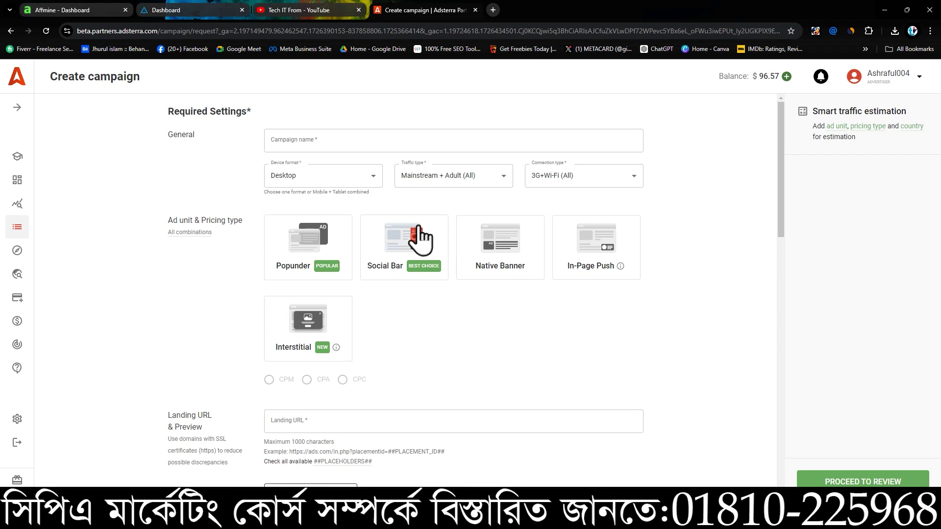
pyautogui.scroll(-2, 423, 273)
pyautogui.scroll(2, 434, 291)
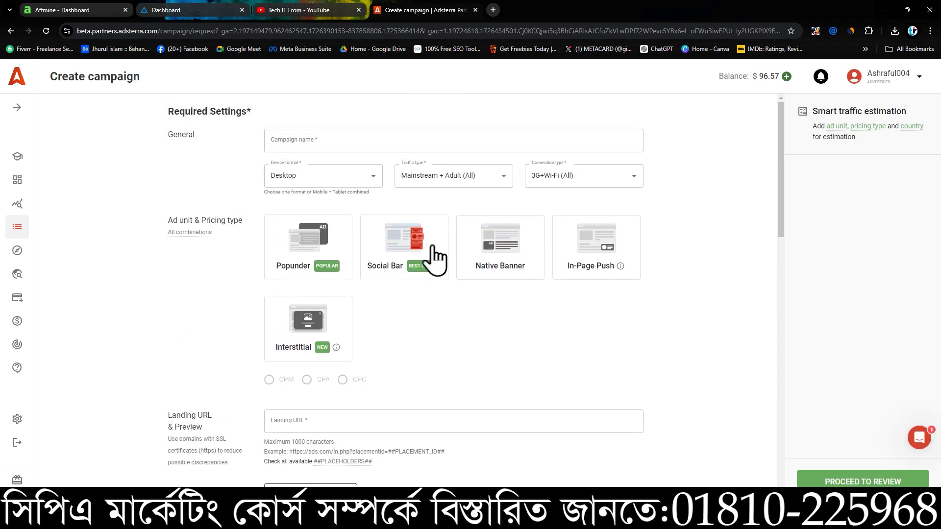
pyautogui.scroll(-2, 508, 279)
pyautogui.scroll(2, 519, 275)
# - Set the campaign's device format to Mobile and Tablet, leaving Desktop out
pyautogui.click(342, 176)
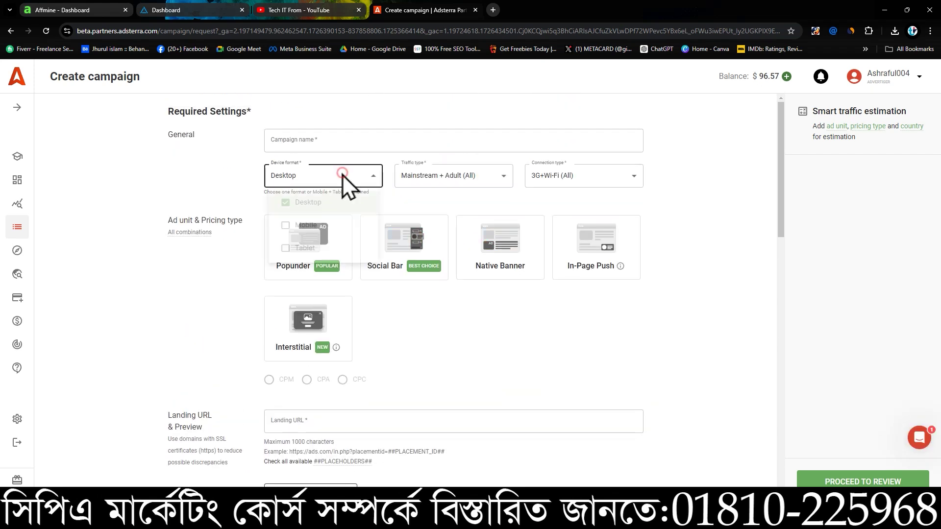
pyautogui.click(299, 232)
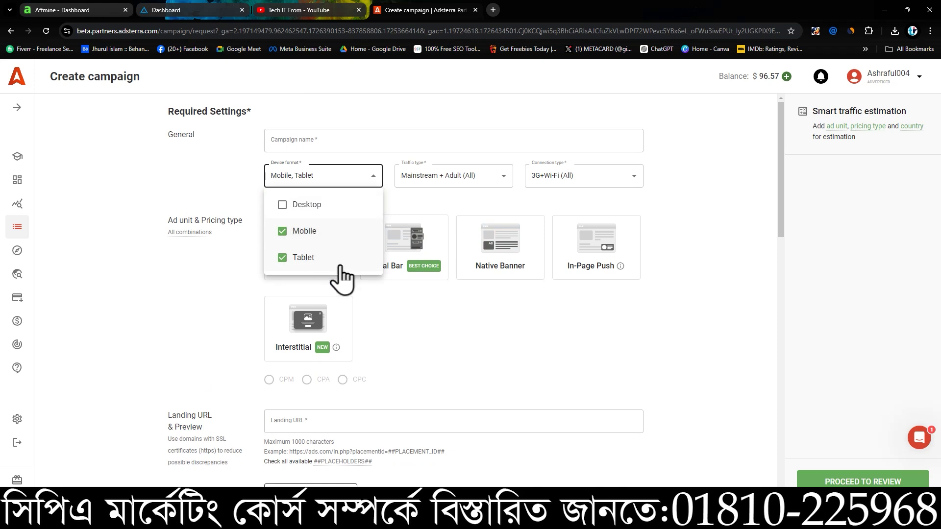
pyautogui.click(311, 204)
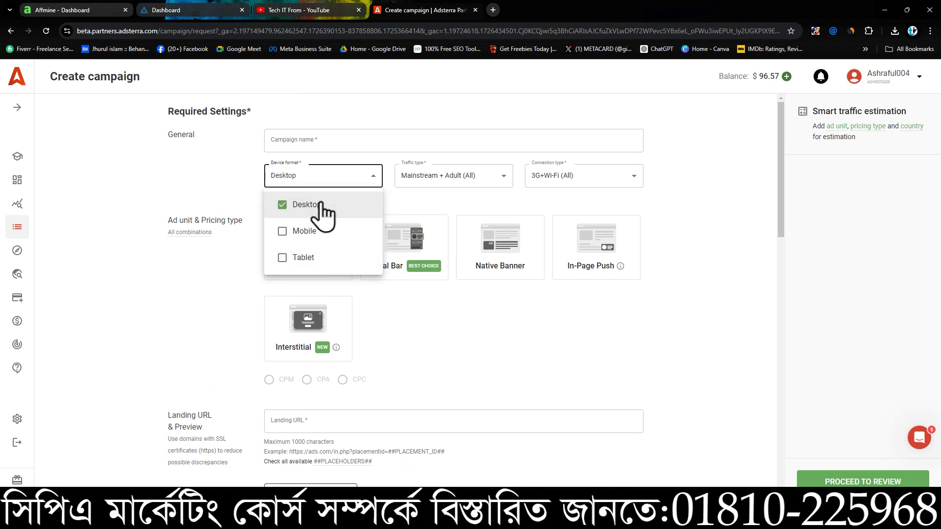
pyautogui.click(327, 256)
pyautogui.click(327, 255)
pyautogui.click(339, 260)
pyautogui.click(462, 328)
# - Keep the traffic type at Mainstream + Adult (All) and the connection type at 3G+Wi-Fi (All)
pyautogui.click(466, 182)
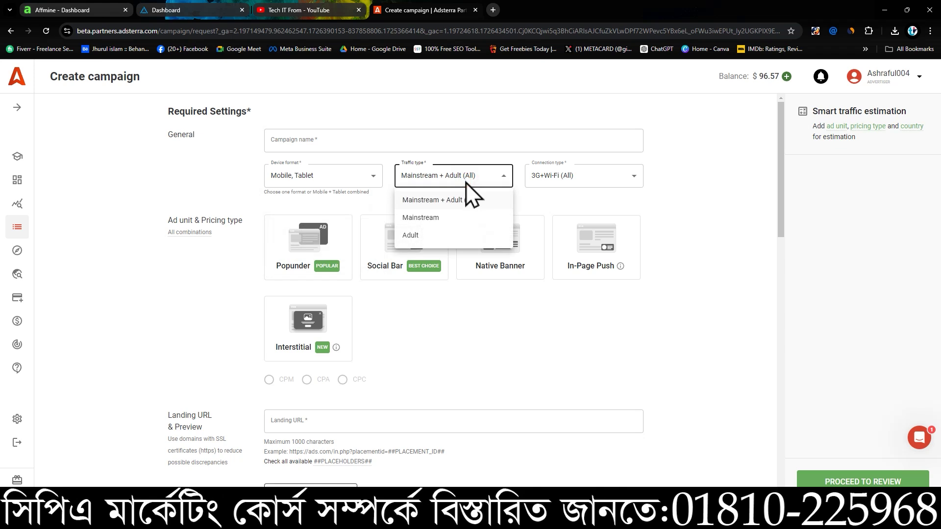
pyautogui.click(551, 179)
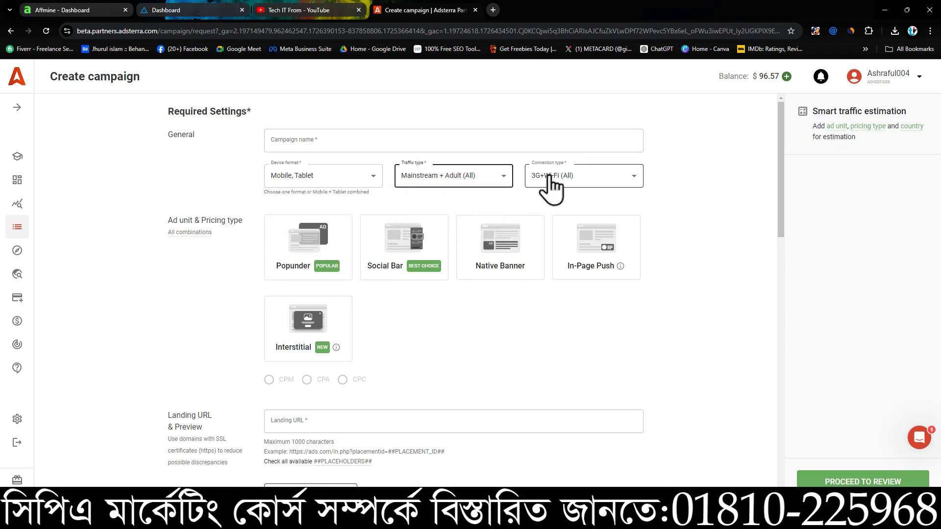
pyautogui.click(551, 199)
# - Choose the Popunder ad unit with CPM pricing for the campaign
pyautogui.scroll(-2, 369, 245)
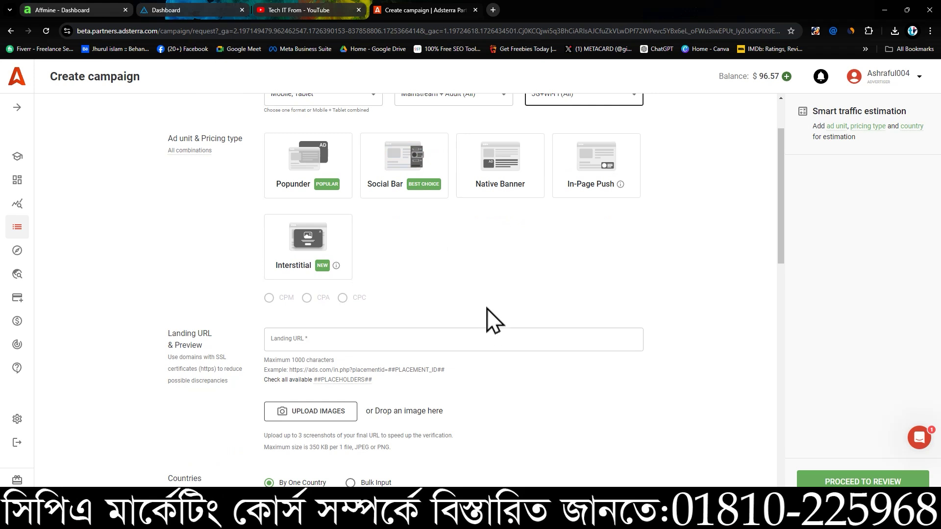
pyautogui.scroll(2, 498, 326)
pyautogui.click(294, 266)
pyautogui.scroll(-4, 436, 319)
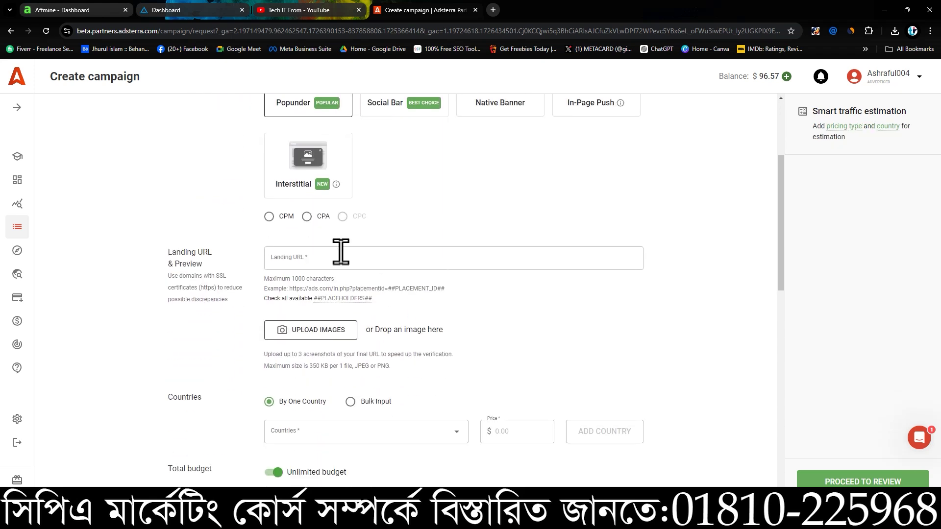
pyautogui.click(271, 218)
# - Enable Smart CPM and look over the landing URL, country, budget and start-time settings
pyautogui.scroll(-2, 351, 270)
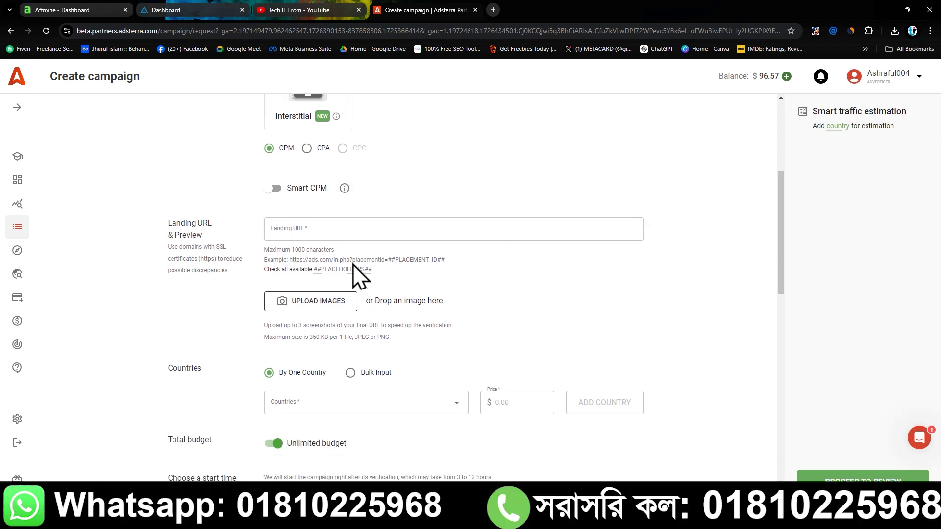
pyautogui.click(275, 177)
pyautogui.click(310, 219)
pyautogui.scroll(-2, 466, 287)
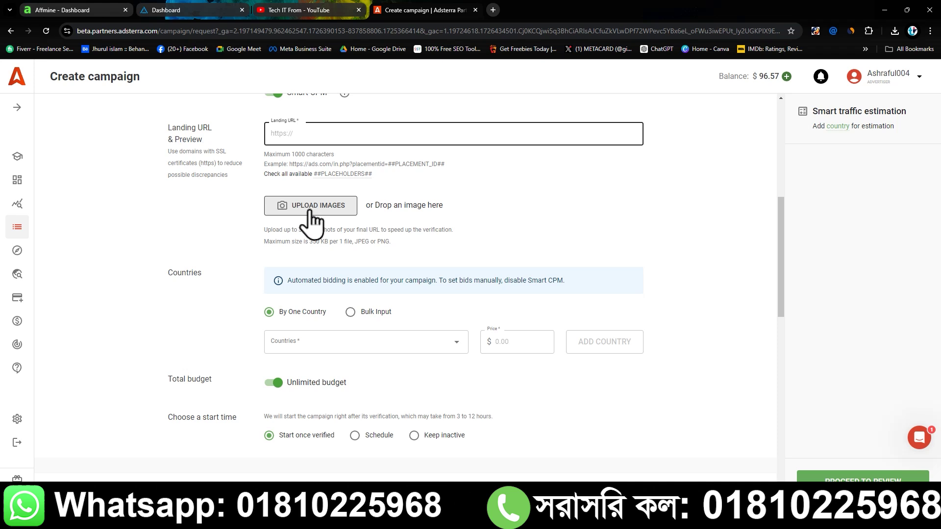
pyautogui.scroll(-4, 430, 284)
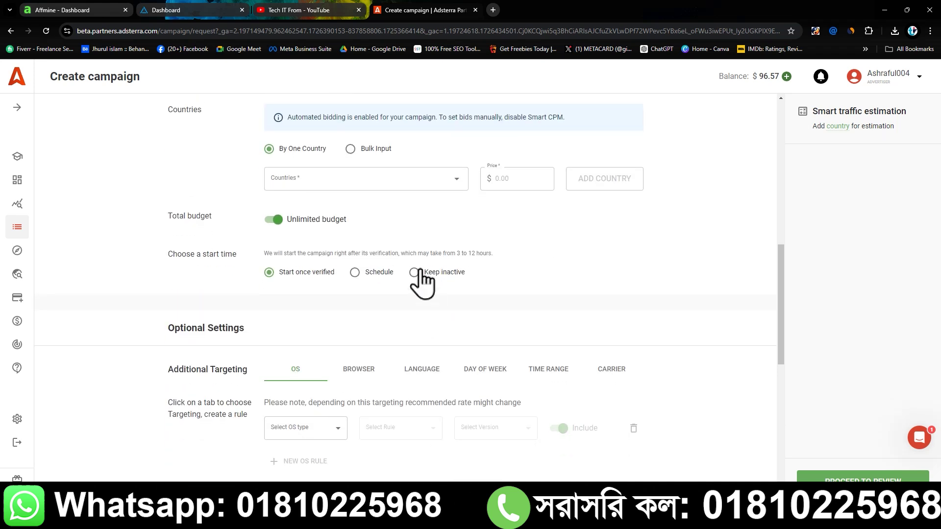
# - Target United States (US) in the campaign's country settings with a price of $50
pyautogui.click(394, 178)
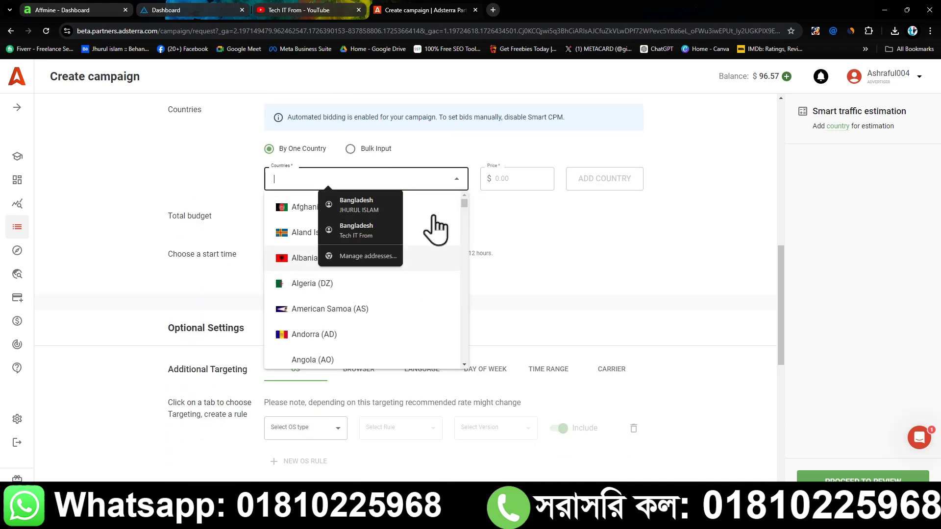
pyautogui.moveTo(464, 202); pyautogui.dragTo(463, 365)
pyautogui.scroll(6, 372, 346)
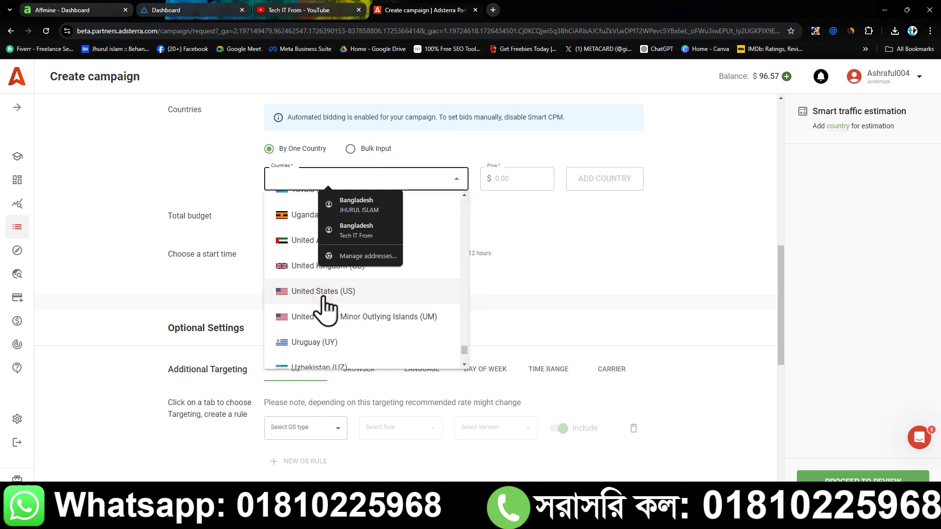
pyautogui.click(324, 298)
pyautogui.click(511, 182)
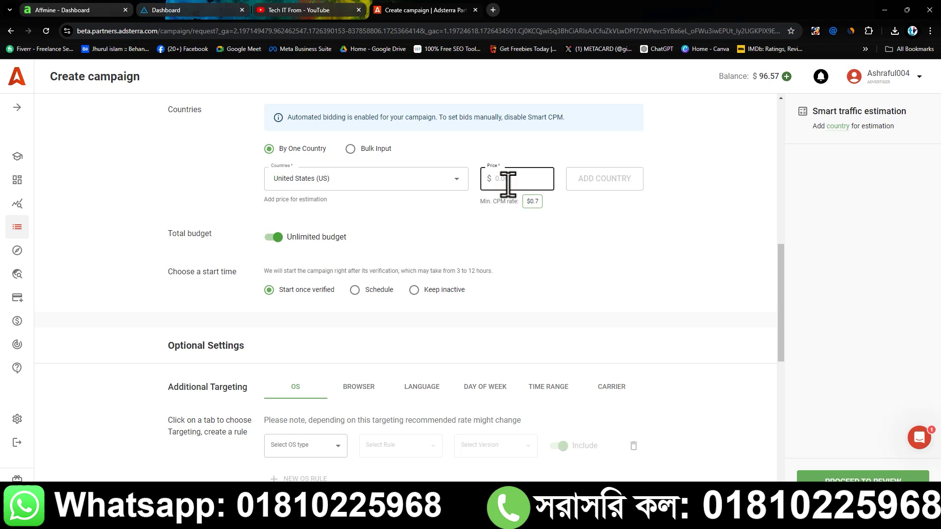
pyautogui.write('50')
pyautogui.click(611, 261)
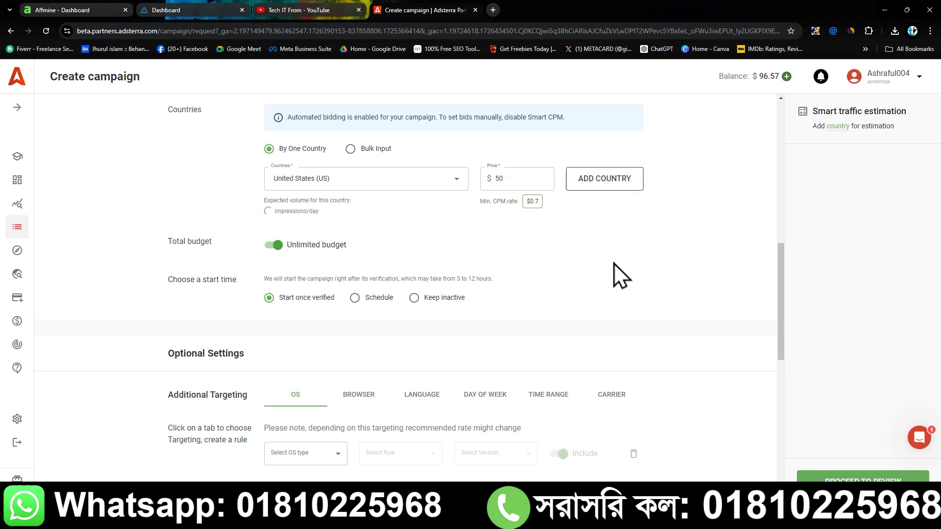
# - Look over the campaign's start time, additional targeting, cappings and limits, advanced settings, and landing URL
pyautogui.scroll(-2, 385, 284)
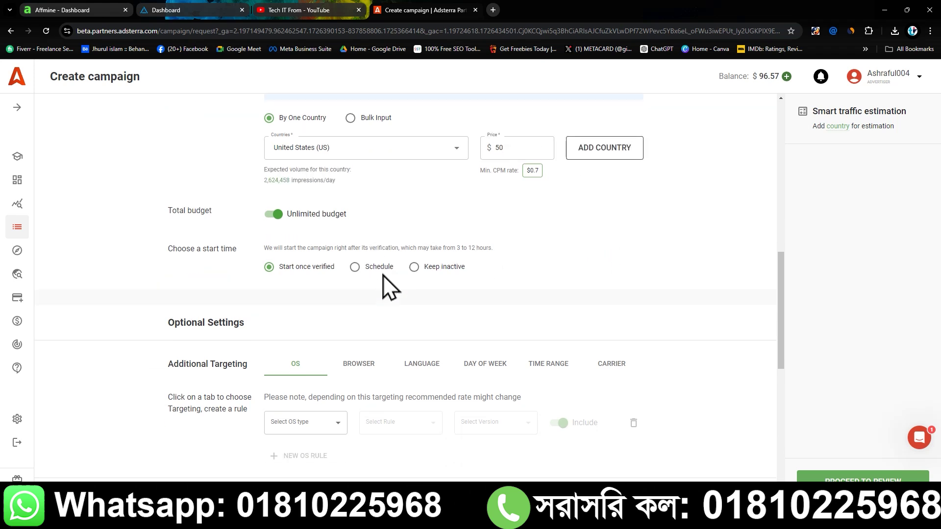
pyautogui.scroll(-1, 413, 270)
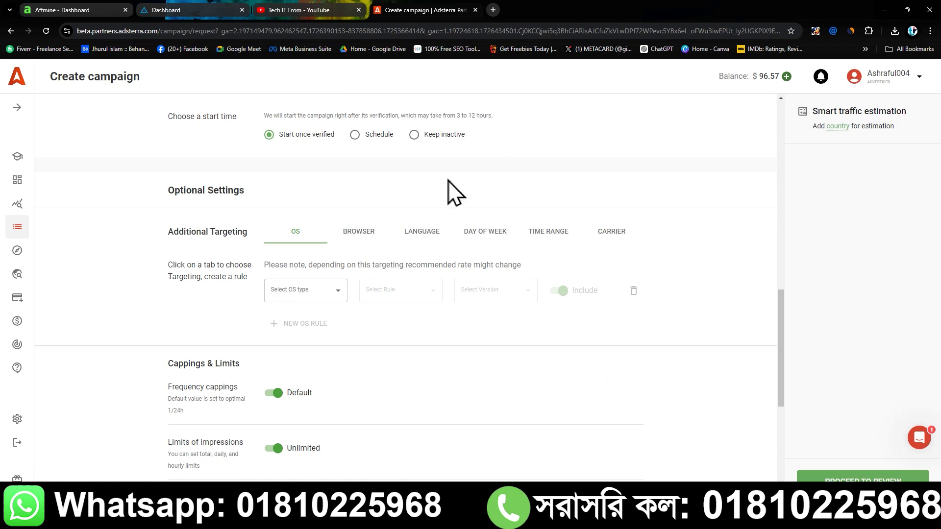
pyautogui.scroll(-5, 396, 306)
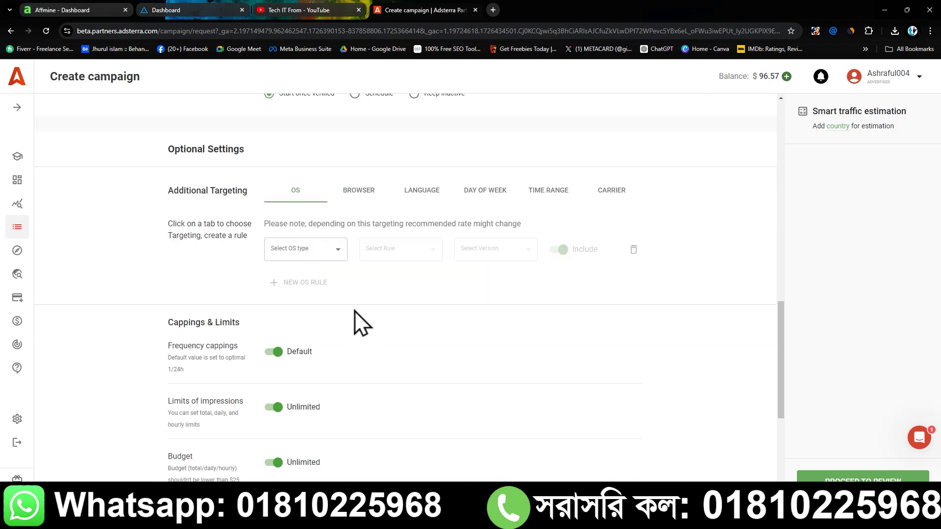
pyautogui.scroll(-2, 324, 321)
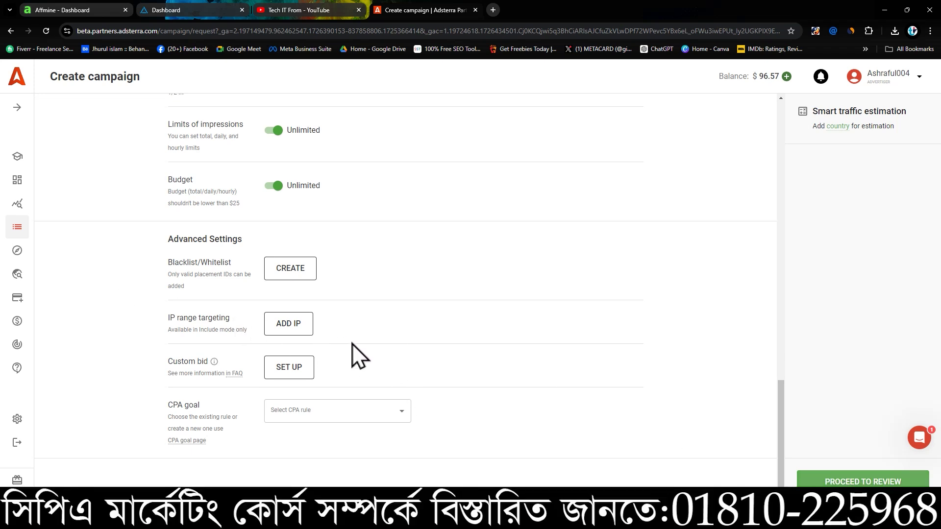
pyautogui.scroll(13, 359, 355)
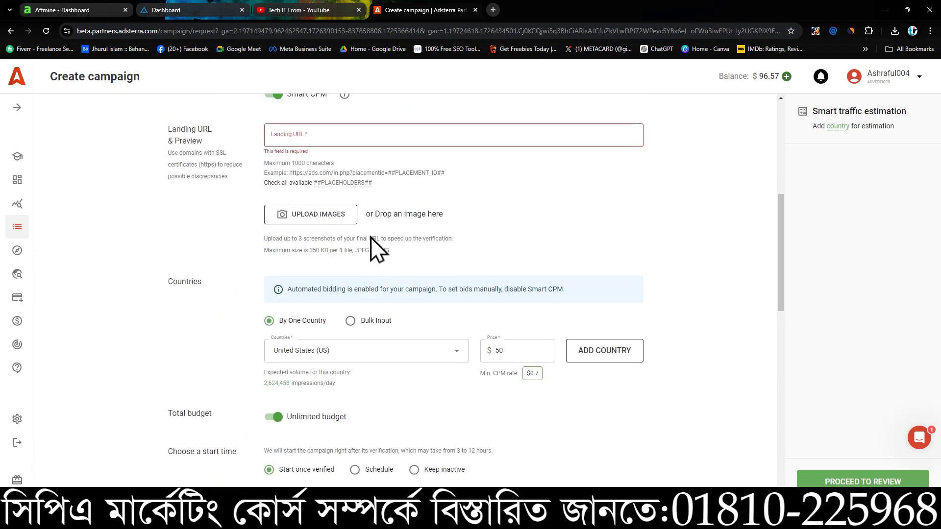
pyautogui.scroll(2, 375, 270)
pyautogui.click(307, 216)
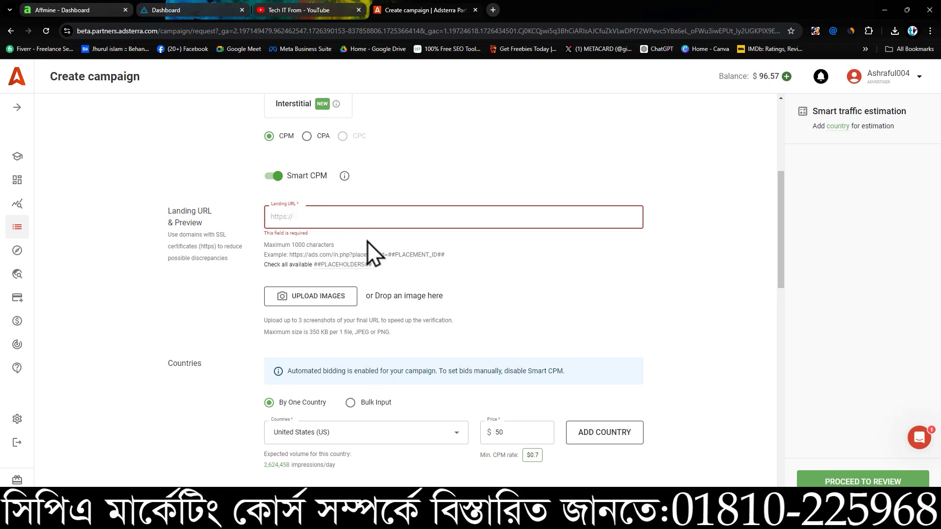
pyautogui.scroll(5, 382, 276)
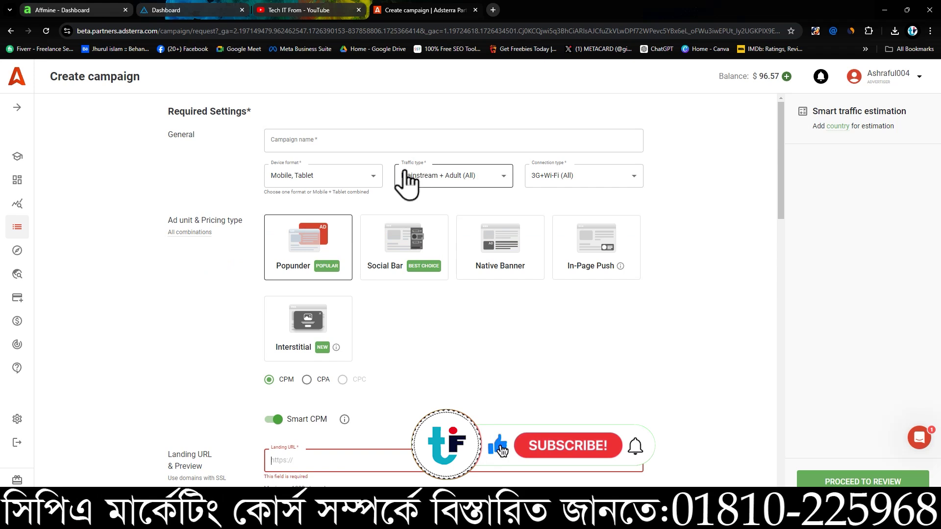
# - Switch to the AdBlueMedia dashboard, refresh it and check the clicks, leads and earnings figures
pyautogui.click(195, 10)
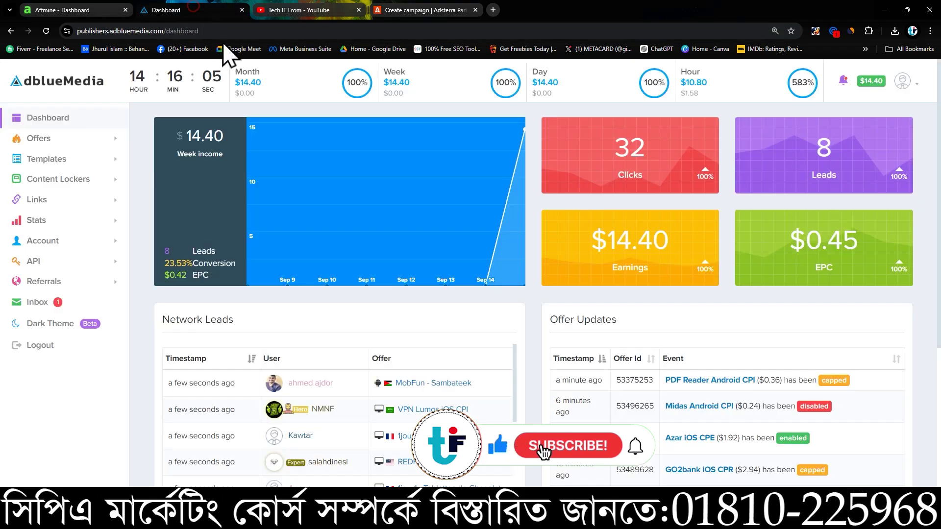
pyautogui.click(46, 30)
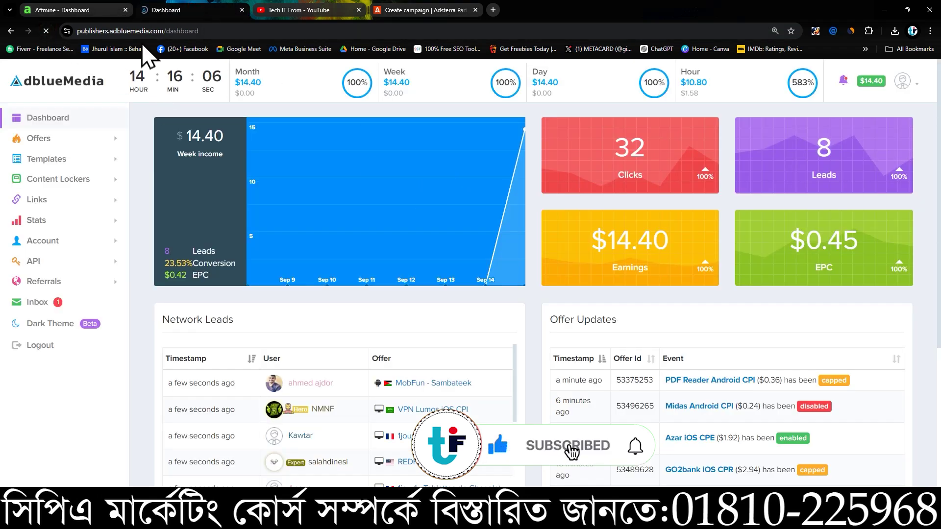
pyautogui.click(88, 10)
pyautogui.click(201, 10)
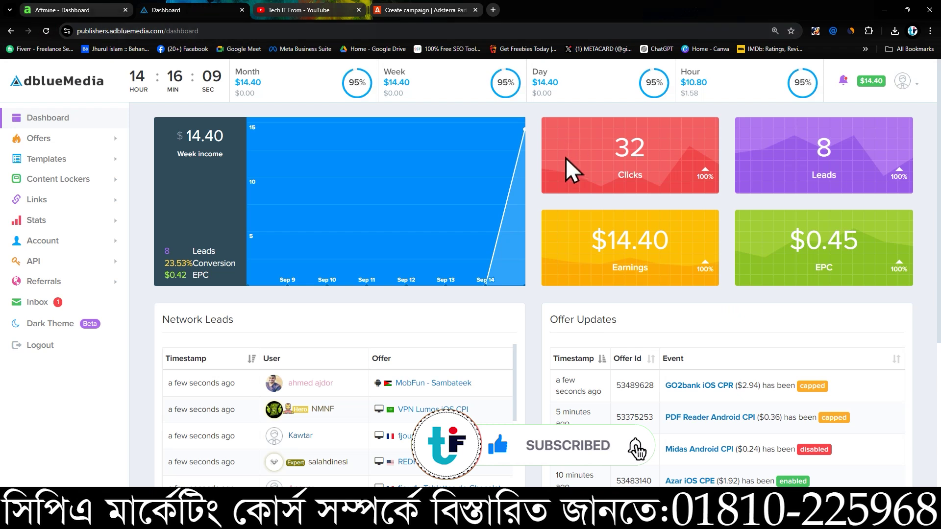
# - Return to Adsterra, reload the campaign page and open Add funds to read the verification notice
pyautogui.click(424, 10)
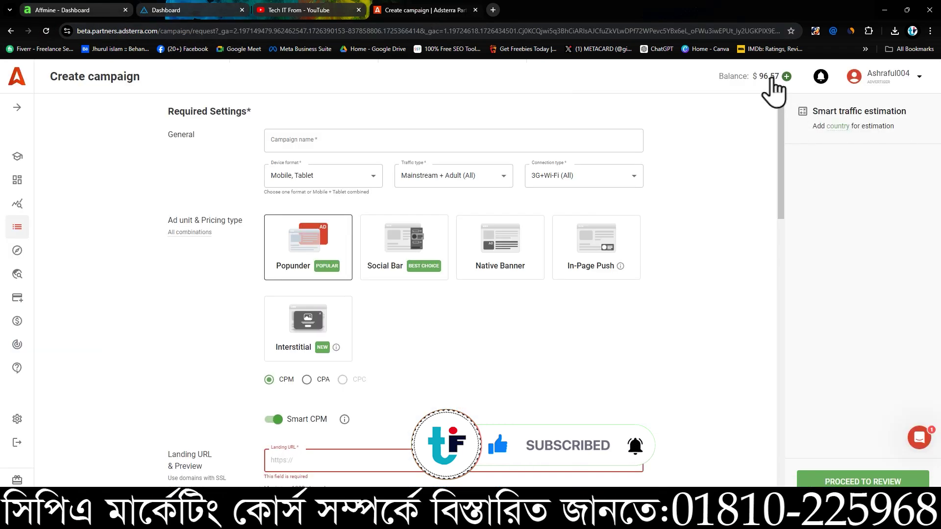
pyautogui.click(46, 31)
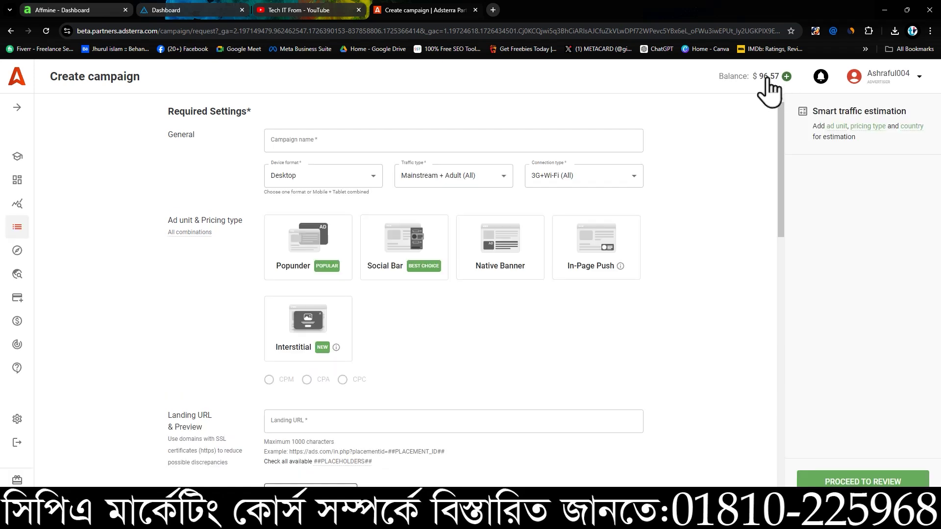
pyautogui.click(766, 77)
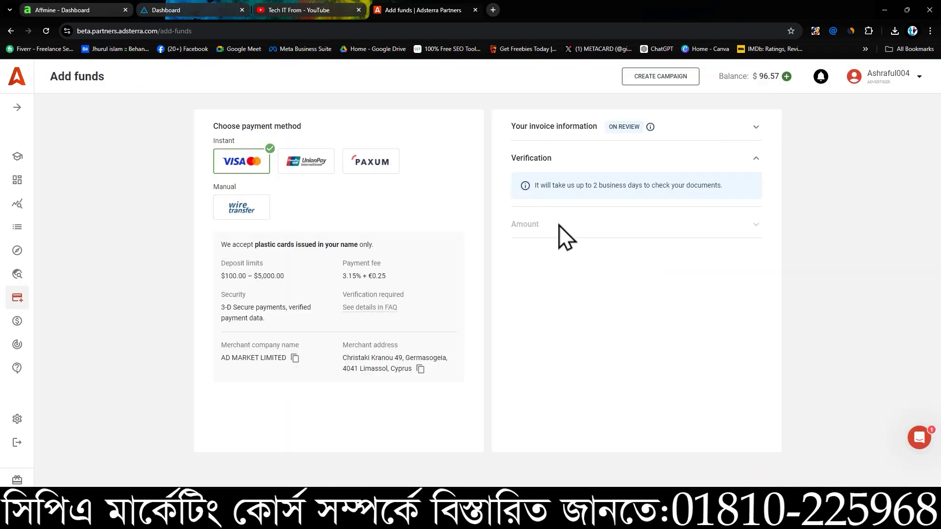
pyautogui.moveTo(710, 191); pyautogui.dragTo(705, 193)
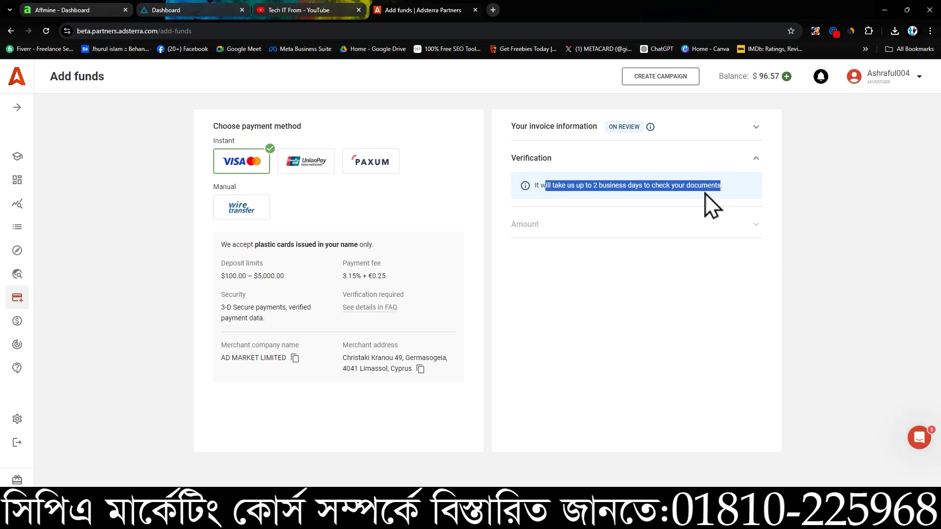
pyautogui.click(406, 203)
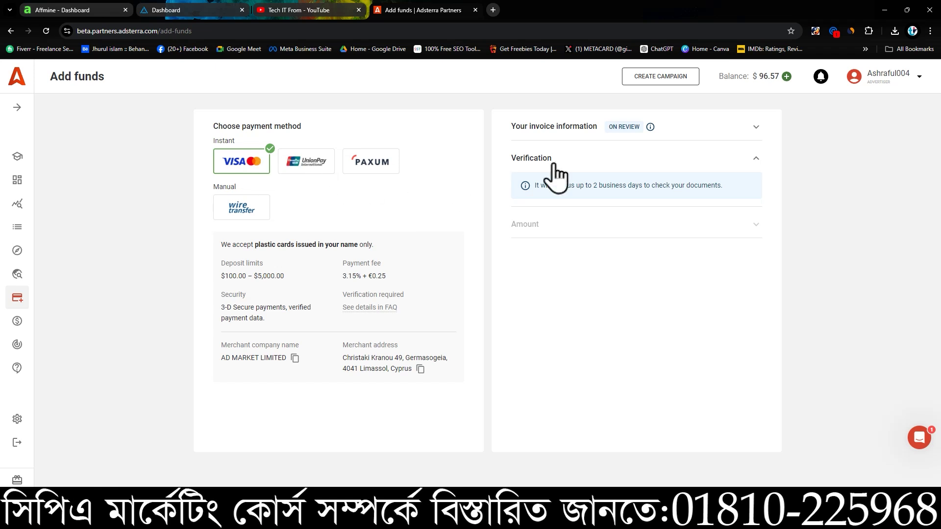
# - Switch to the Tech IT From YouTube channel and browse its latest videos
pyautogui.click(114, 11)
pyautogui.click(195, 10)
pyautogui.click(309, 10)
pyautogui.scroll(5, 497, 283)
pyautogui.scroll(3, 496, 283)
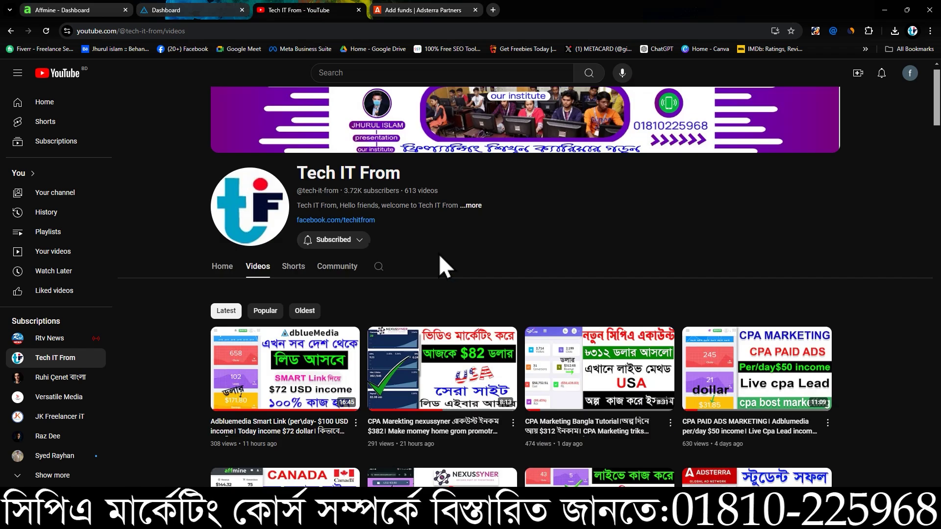
pyautogui.scroll(-6, 513, 301)
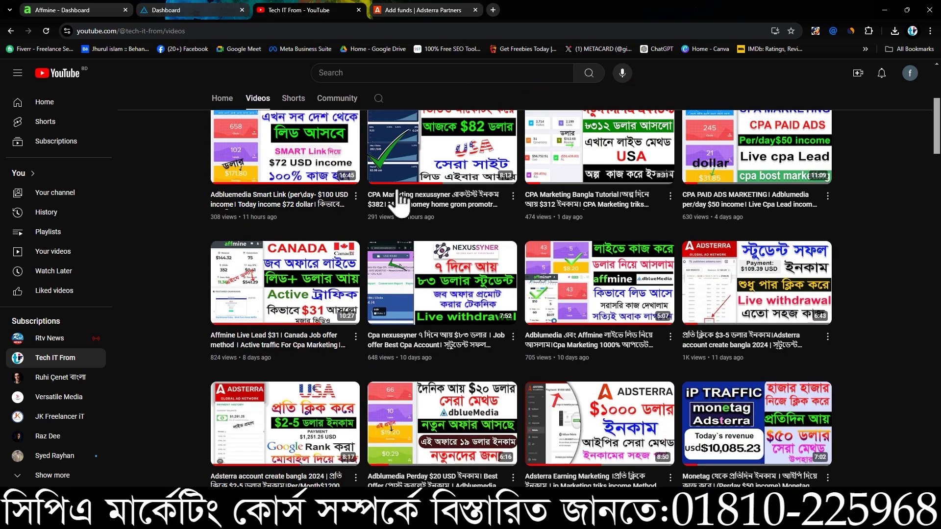
# - Switch to the Affmine dashboard and review the offer approvals and today's performance figures
pyautogui.click(205, 10)
pyautogui.click(440, 11)
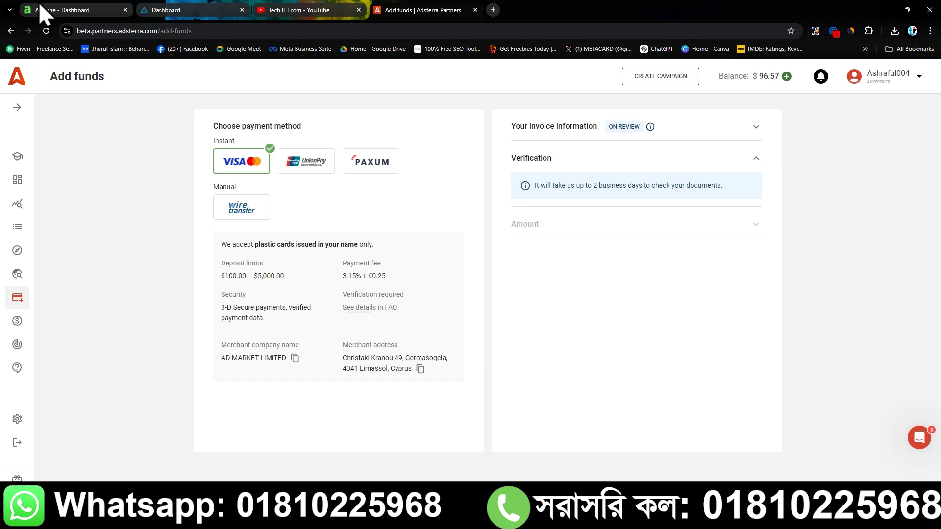
pyautogui.click(59, 10)
pyautogui.scroll(6, 460, 245)
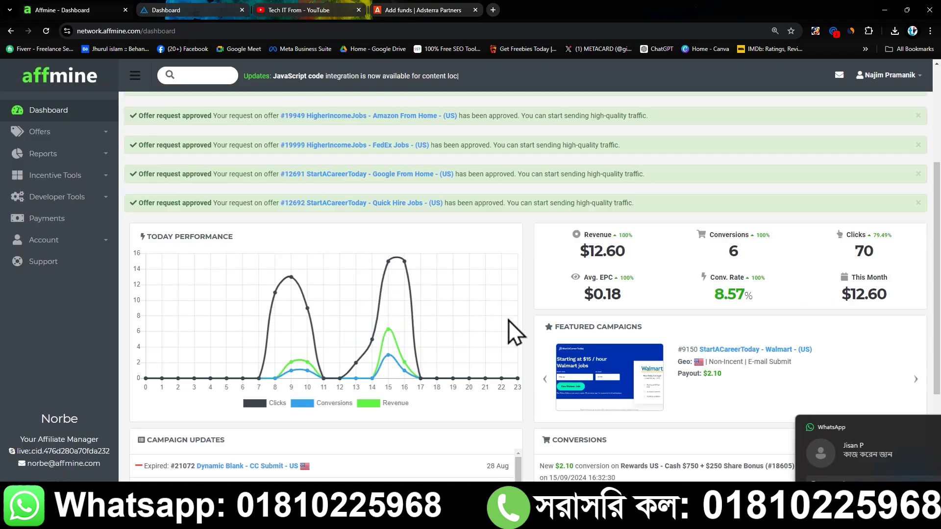
pyautogui.scroll(-7, 462, 288)
pyautogui.scroll(6, 485, 338)
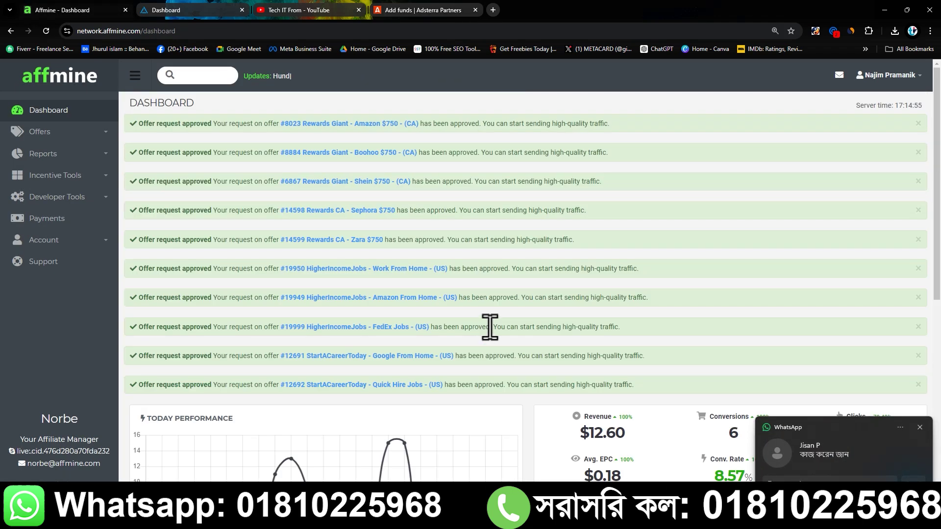